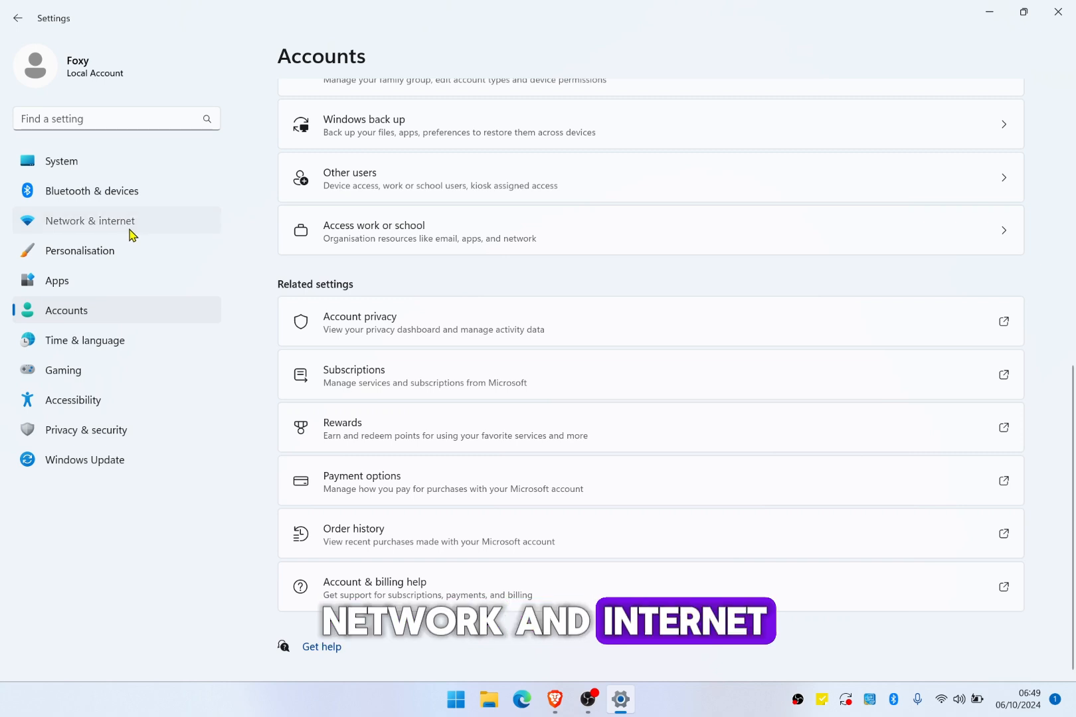
Open the WiFi network's data usage page in the network settings and start entering a data limit.
left_click(132, 230)
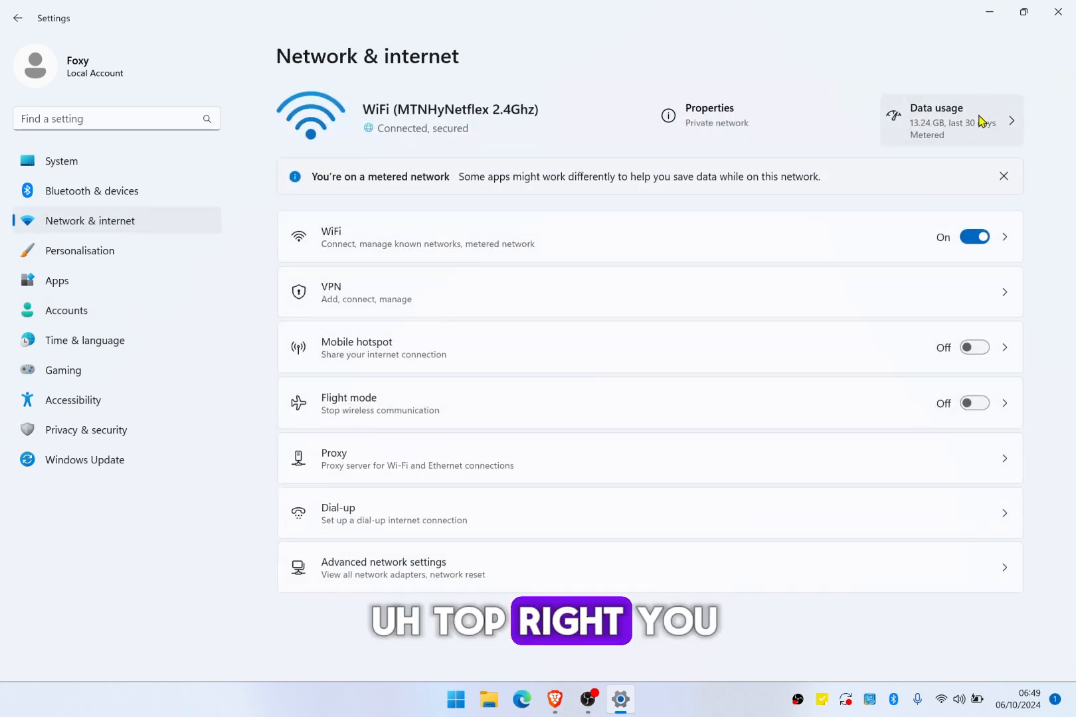
left_click(934, 117)
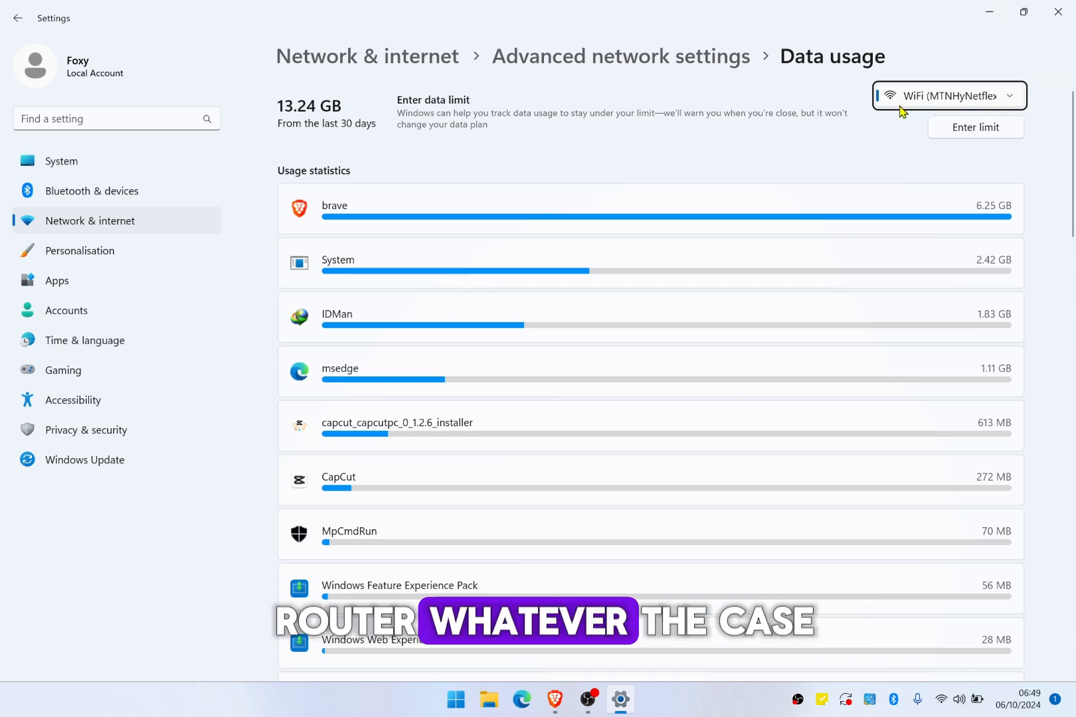
left_click(971, 138)
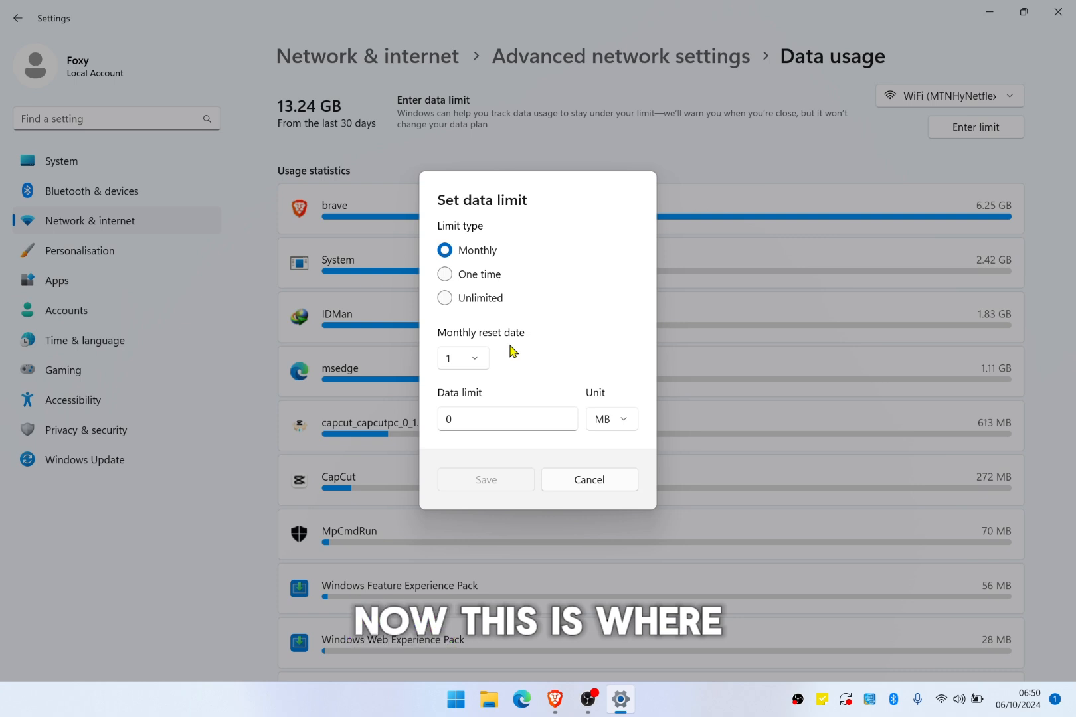
Look through the monthly reset dates and set the monthly data limit to 2 GB.
left_click(477, 364)
scroll(479, 416, "down", 3)
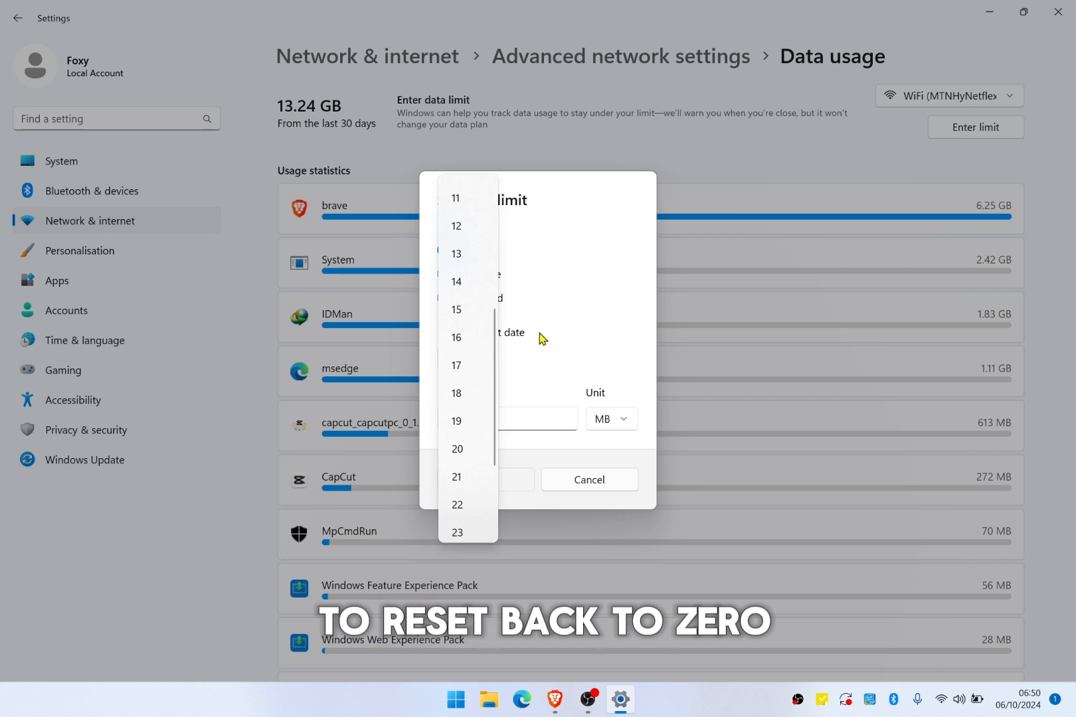
left_click(577, 360)
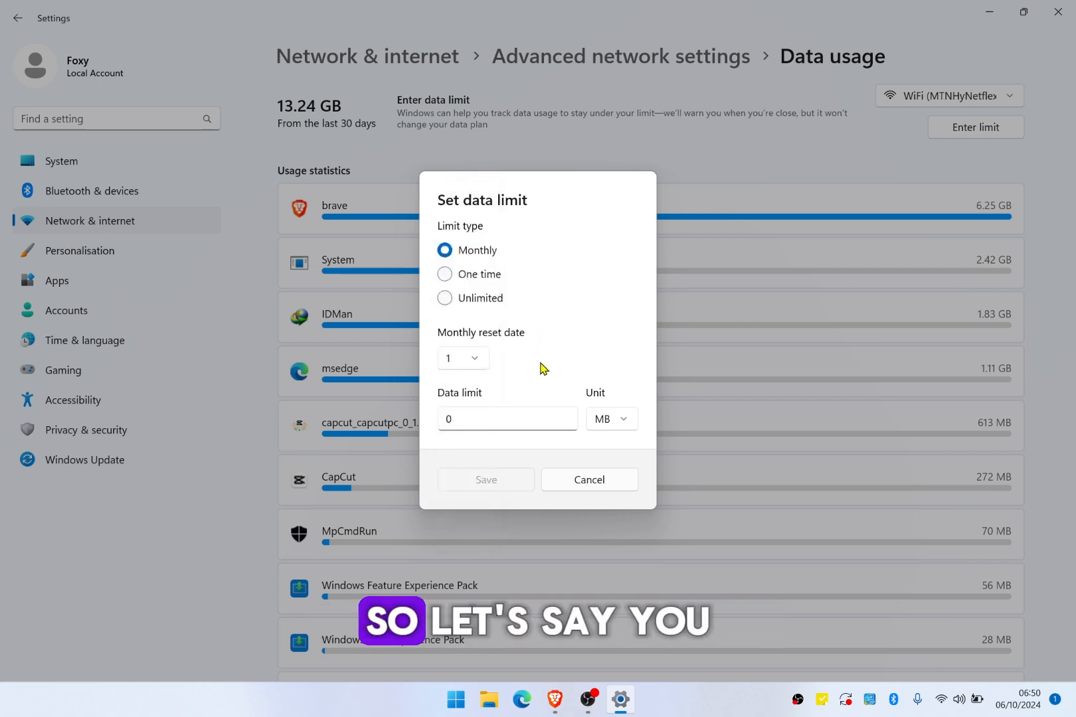
left_click(479, 426)
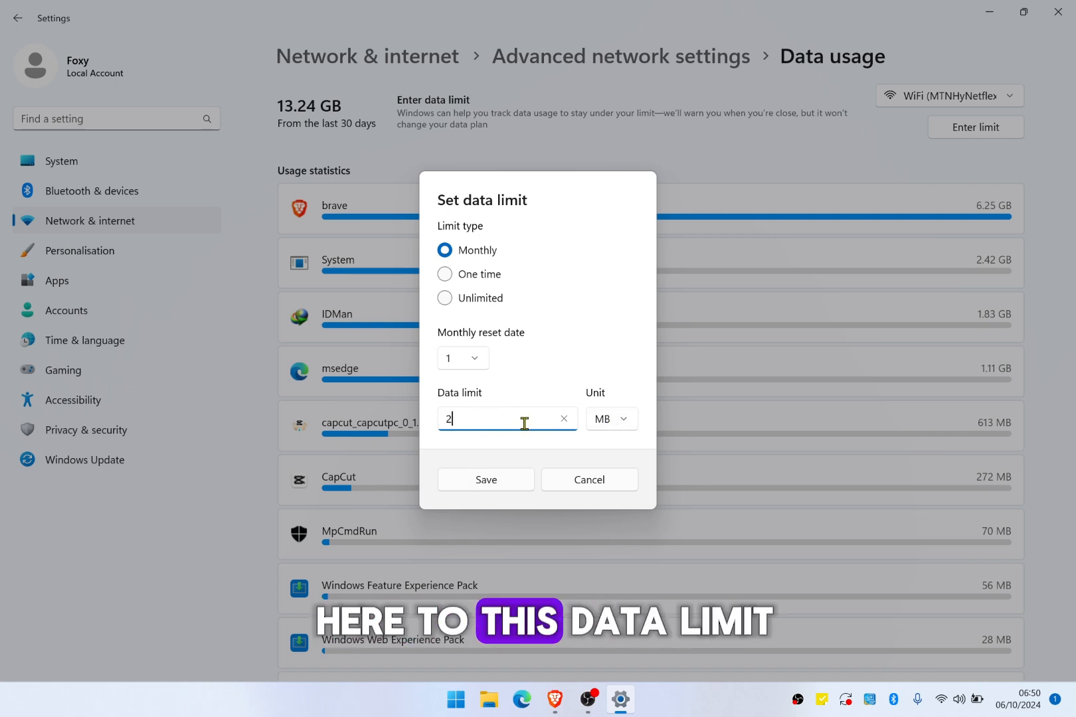
left_click(628, 425)
left_click(615, 447)
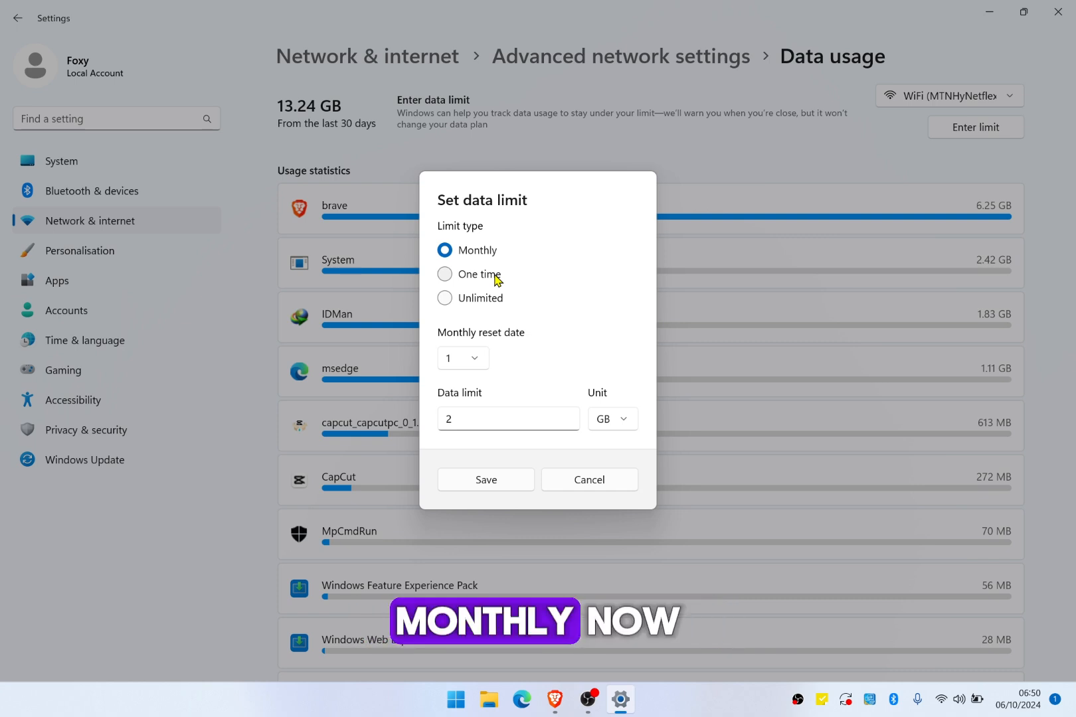
Examine the available monthly reset dates for the data limit without choosing another one.
left_click(472, 364)
left_click(550, 406)
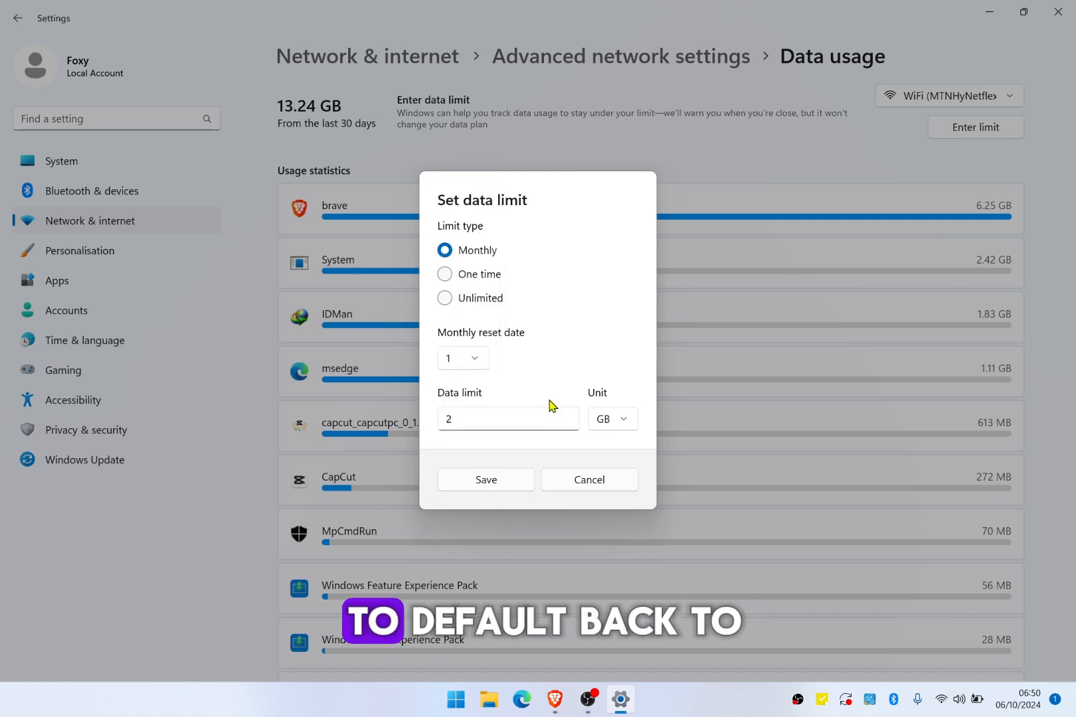
left_click(449, 415)
type("2")
left_click(474, 358)
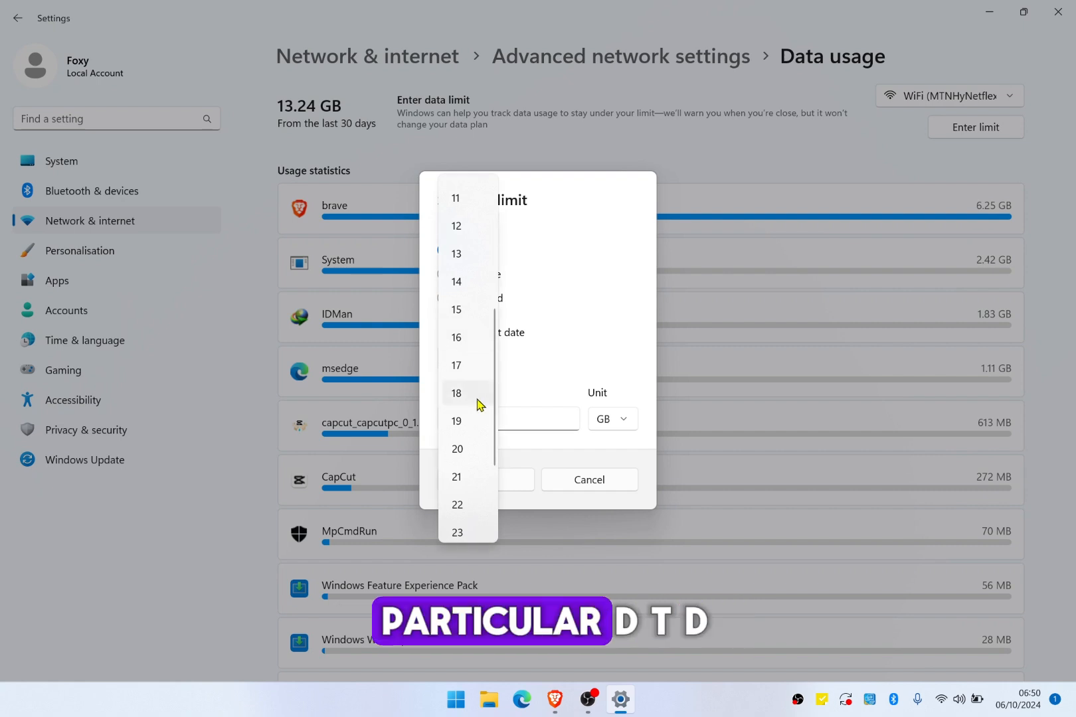
scroll(480, 405, "down", 2)
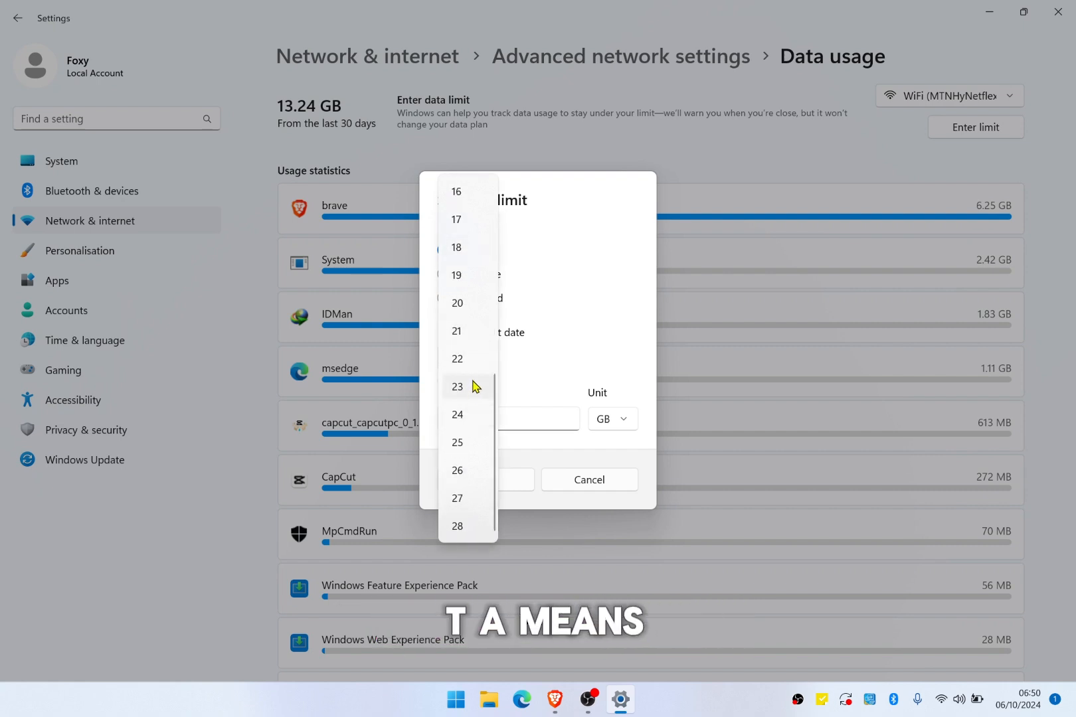
scroll(475, 385, "up", 3)
left_click(574, 355)
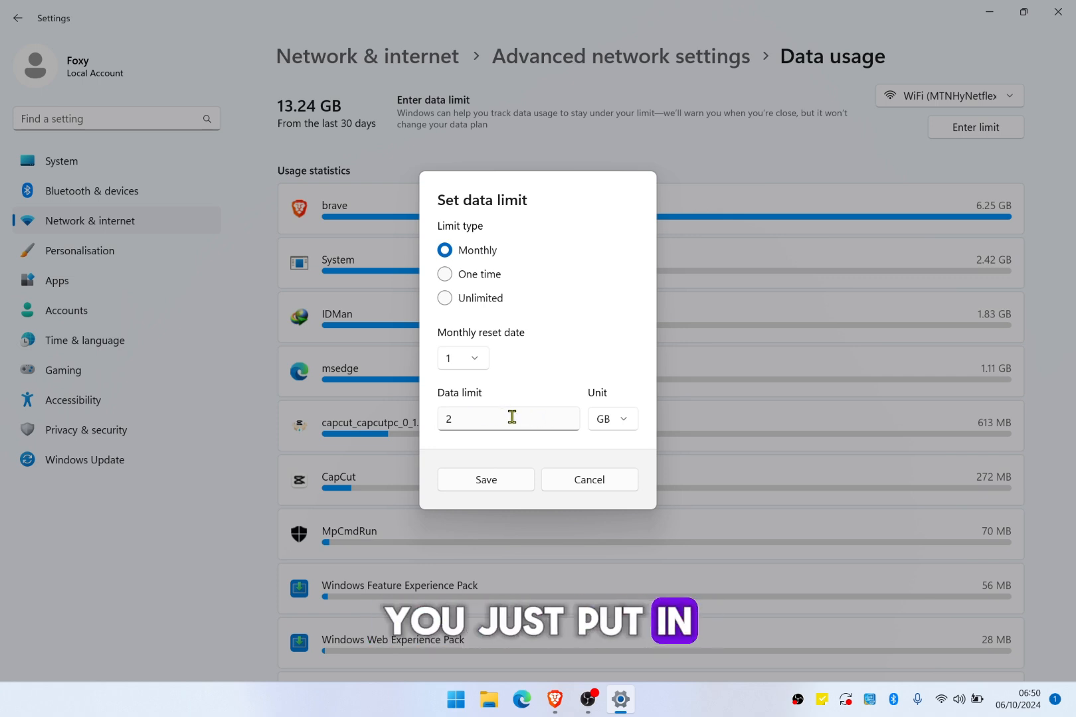
Set the monthly data limit to 5, keeping GB as the unit.
left_click(512, 416)
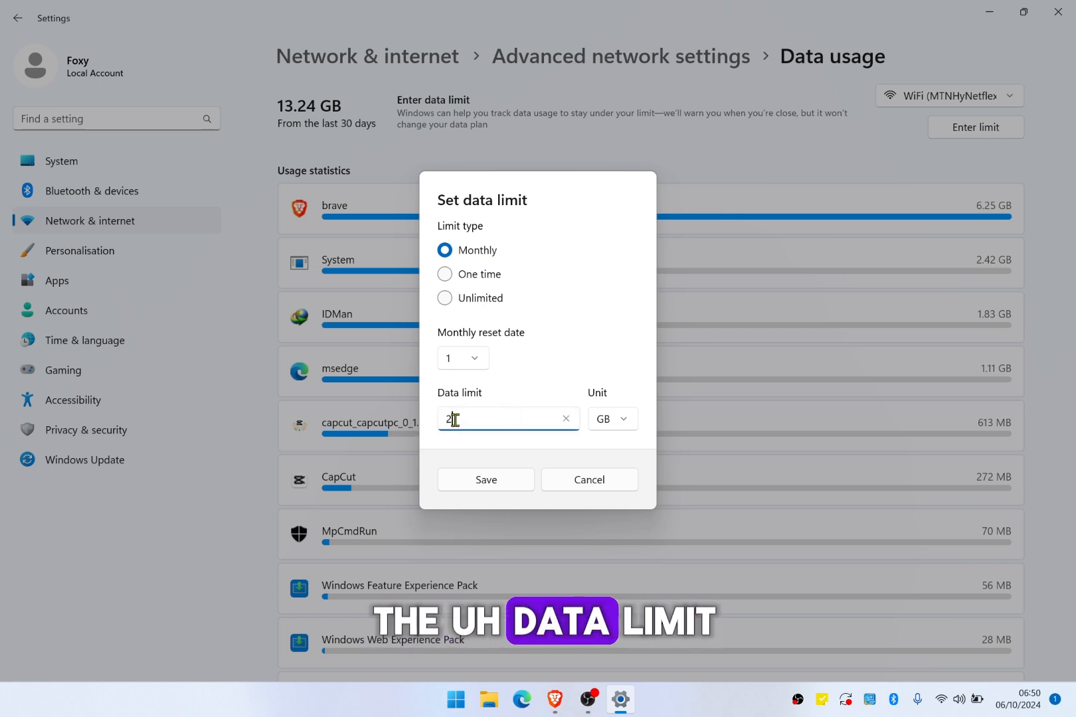
type("5")
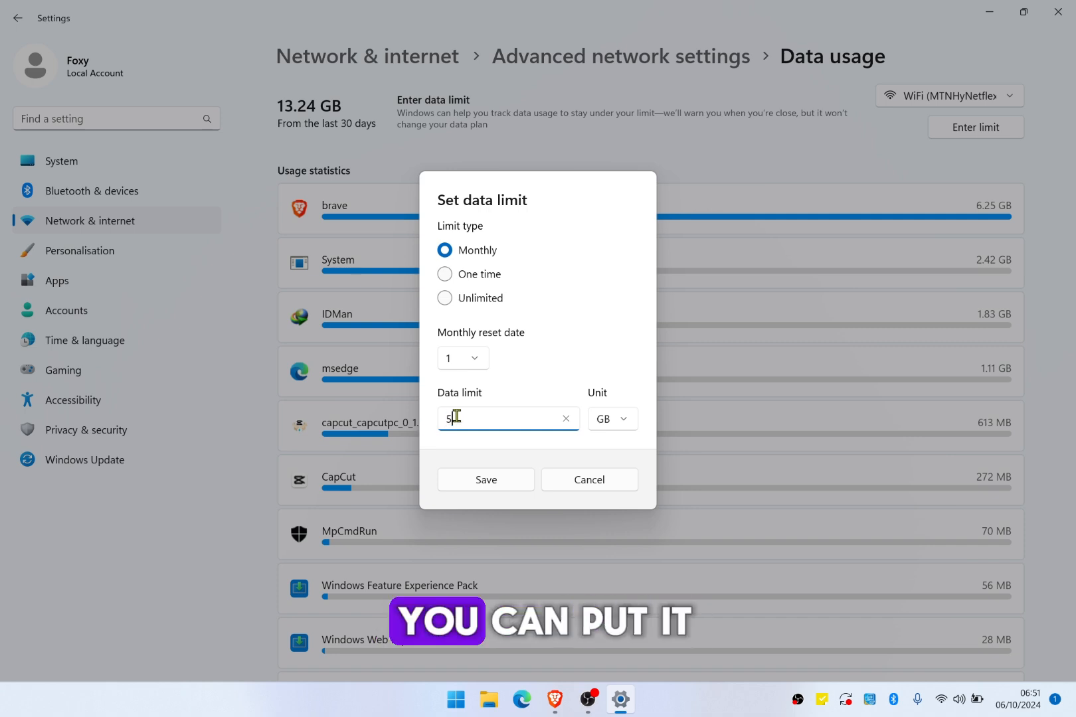
left_click(614, 420)
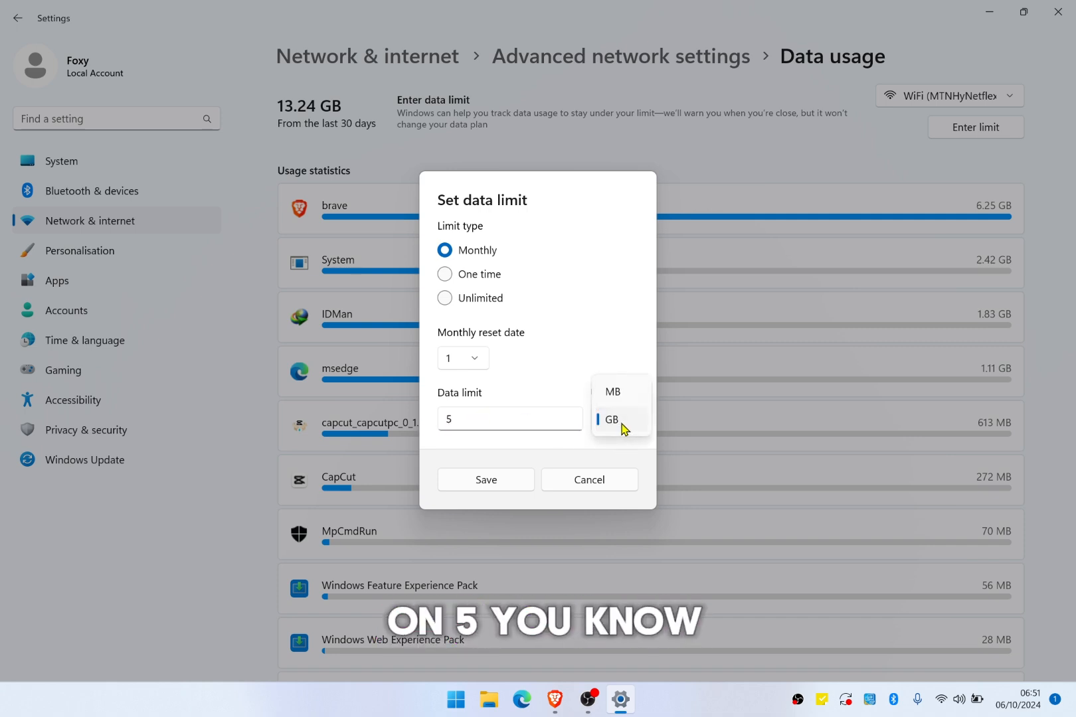
left_click(572, 370)
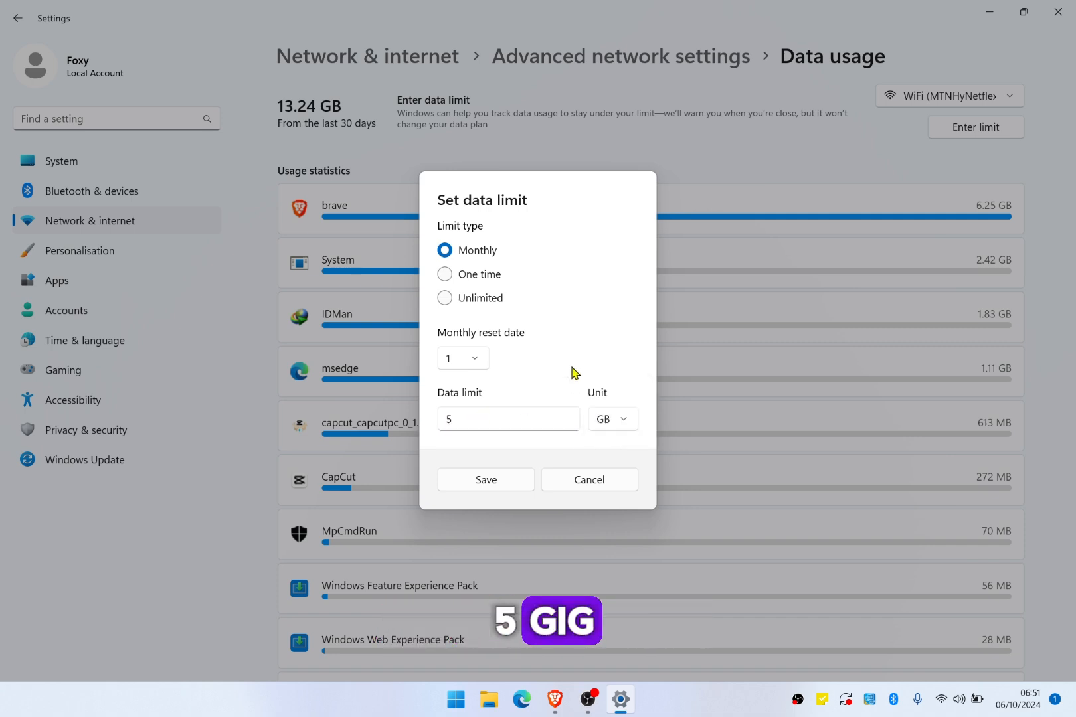
Change the data limit to 400 MB with the One time limit type, and discard the data limit settings.
left_click(621, 424)
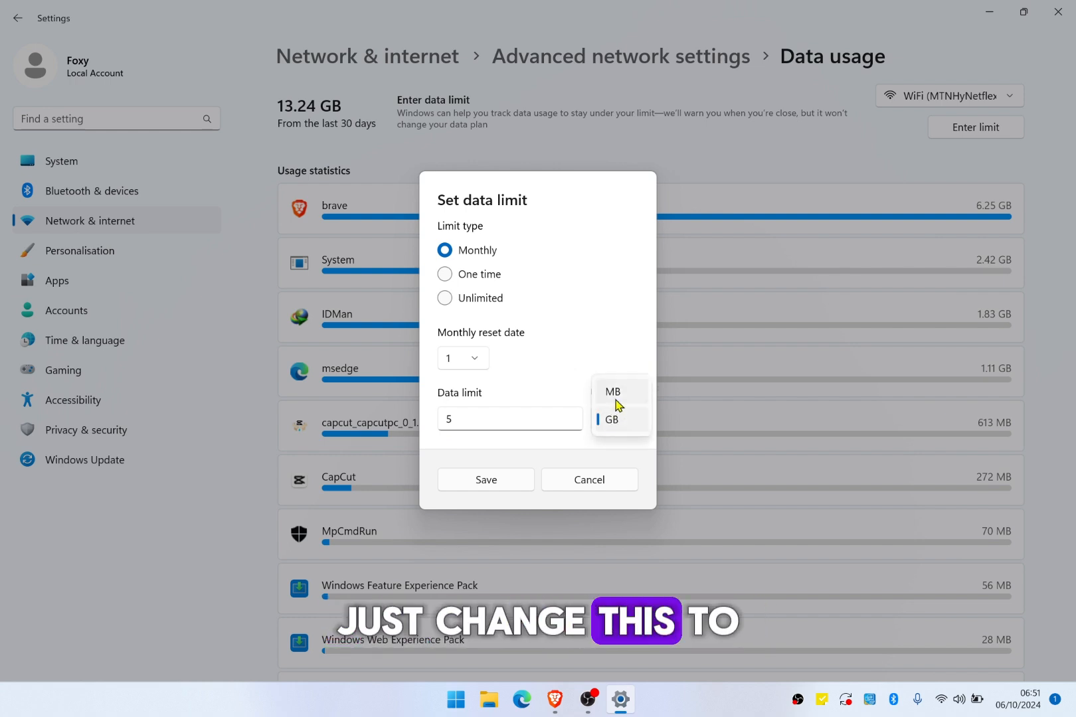
left_click(616, 394)
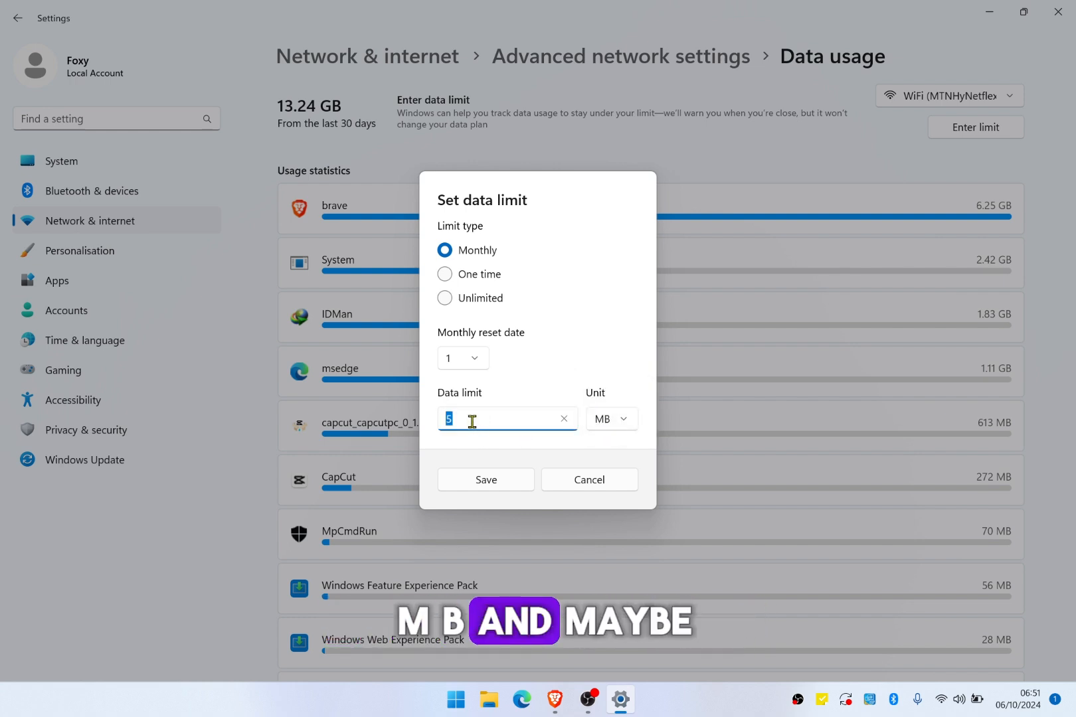
type("400")
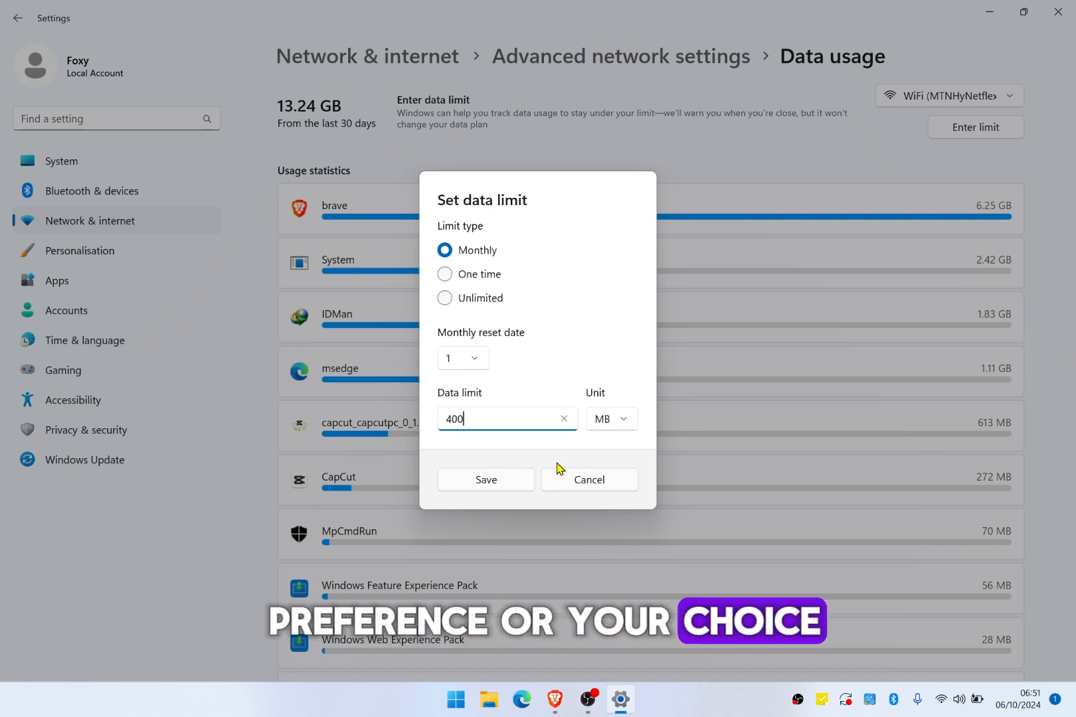
left_click(476, 281)
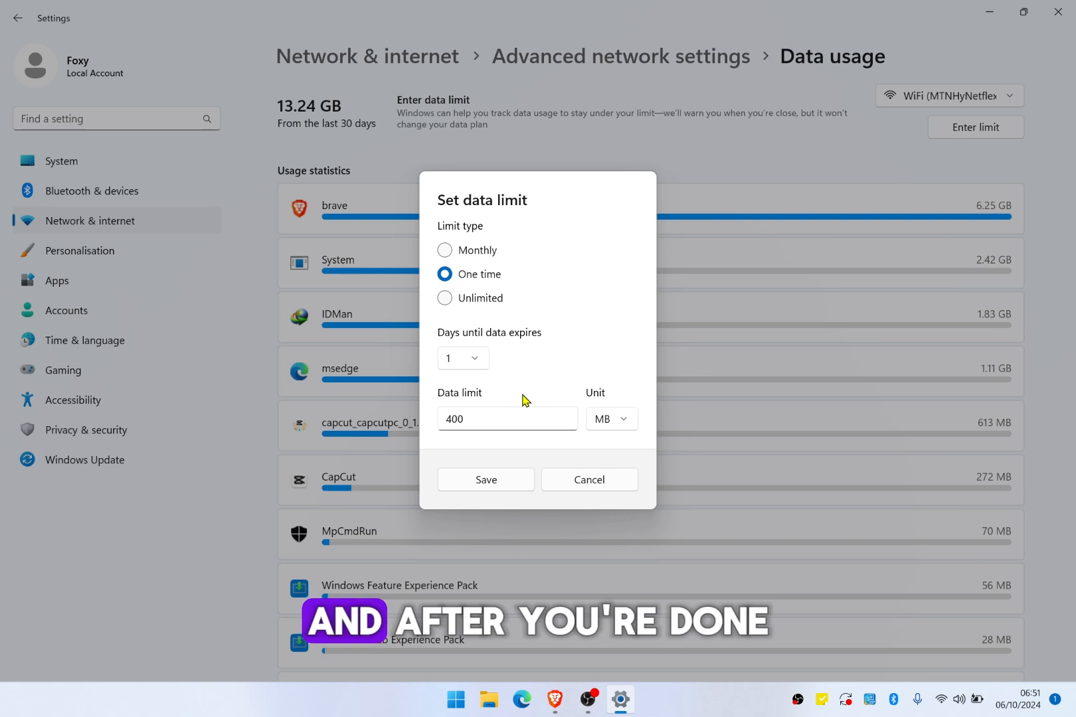
left_click(594, 488)
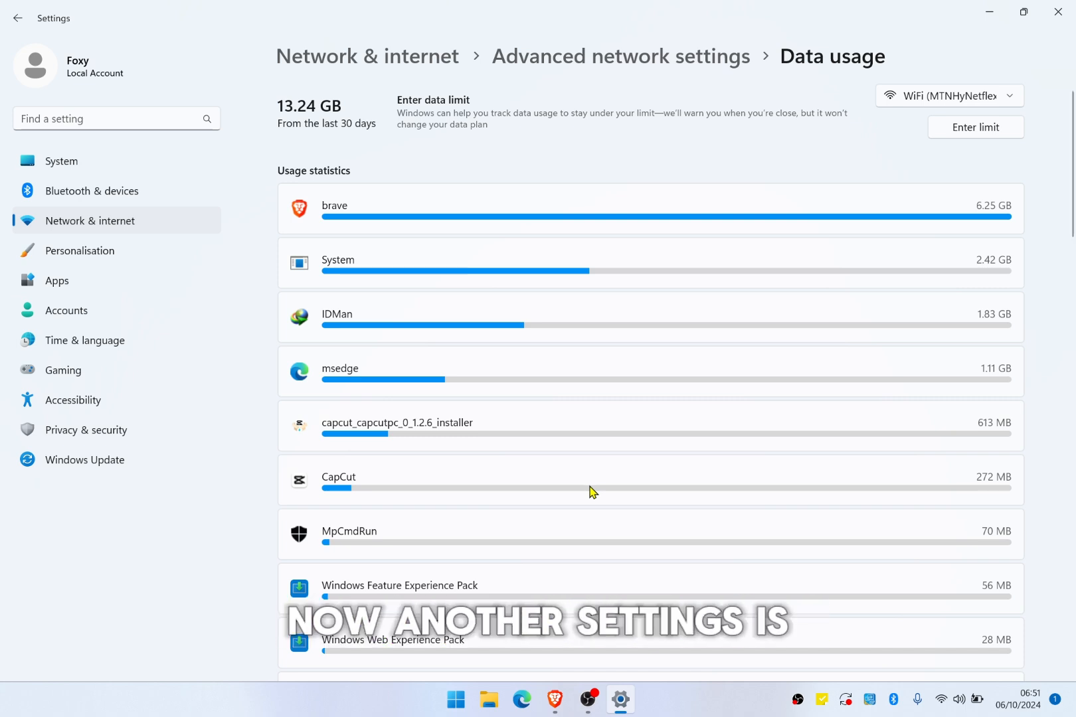
Close Settings, switch to the Microsoft Store and open its settings page.
left_click(1047, 14)
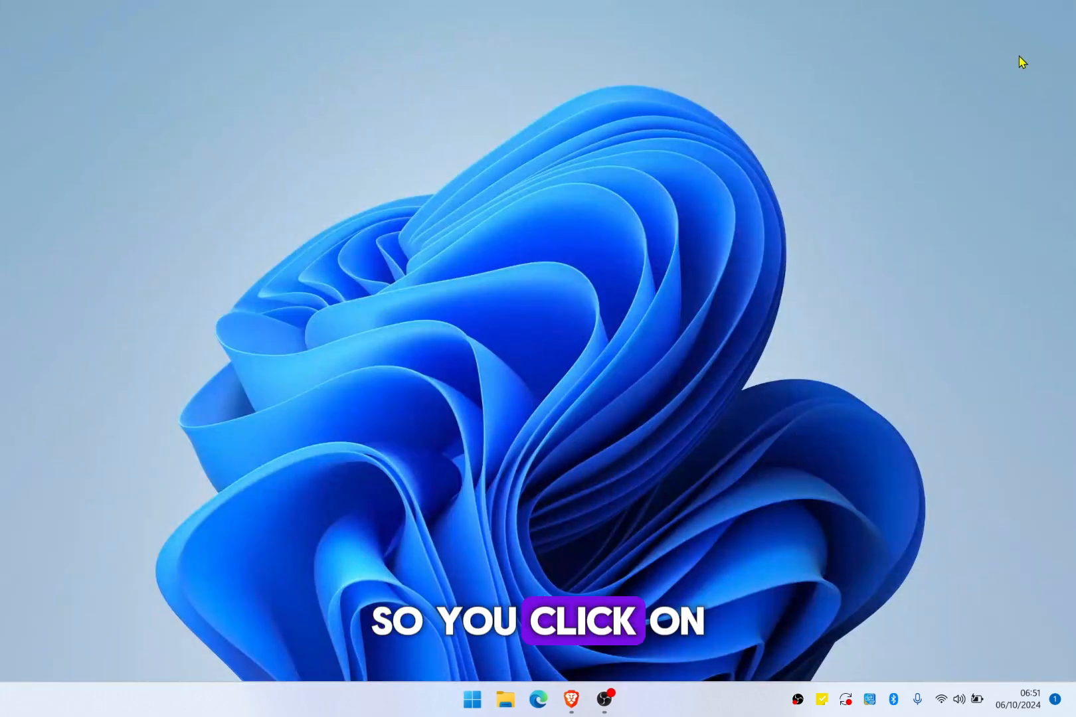
key("super")
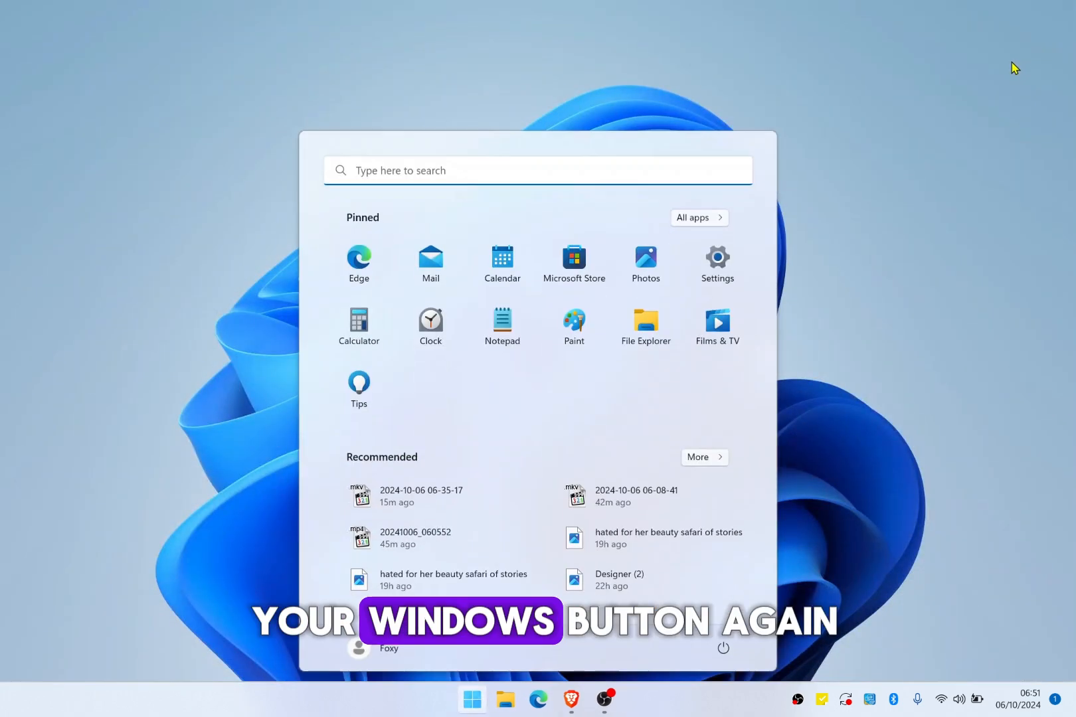
left_click(584, 274)
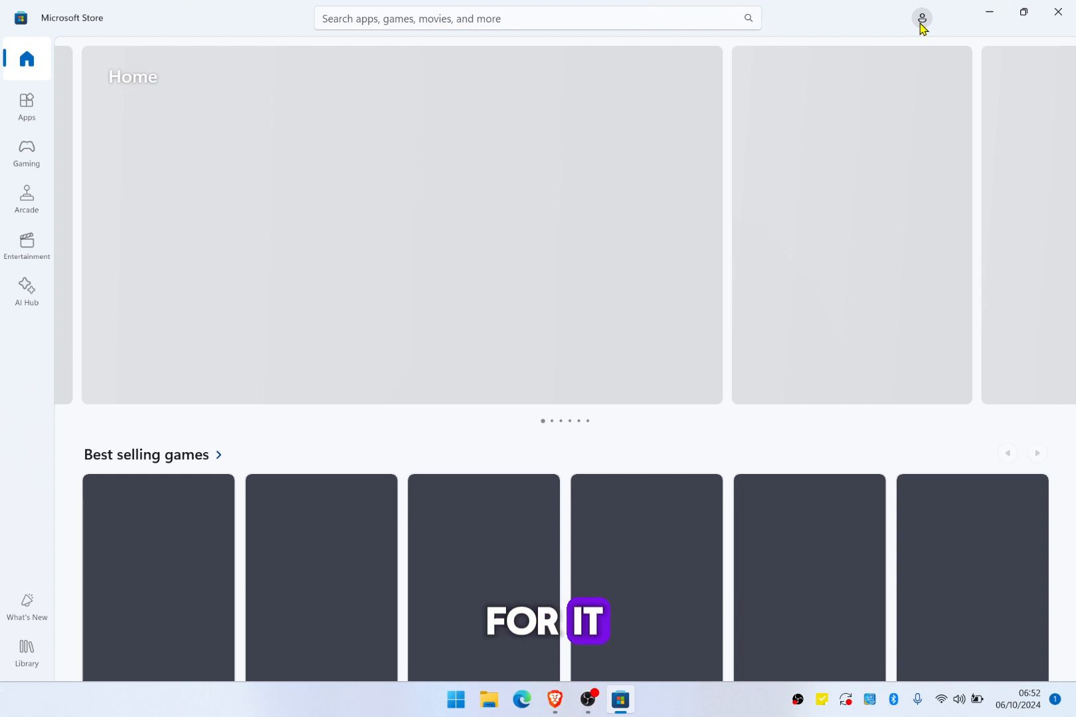
left_click(922, 19)
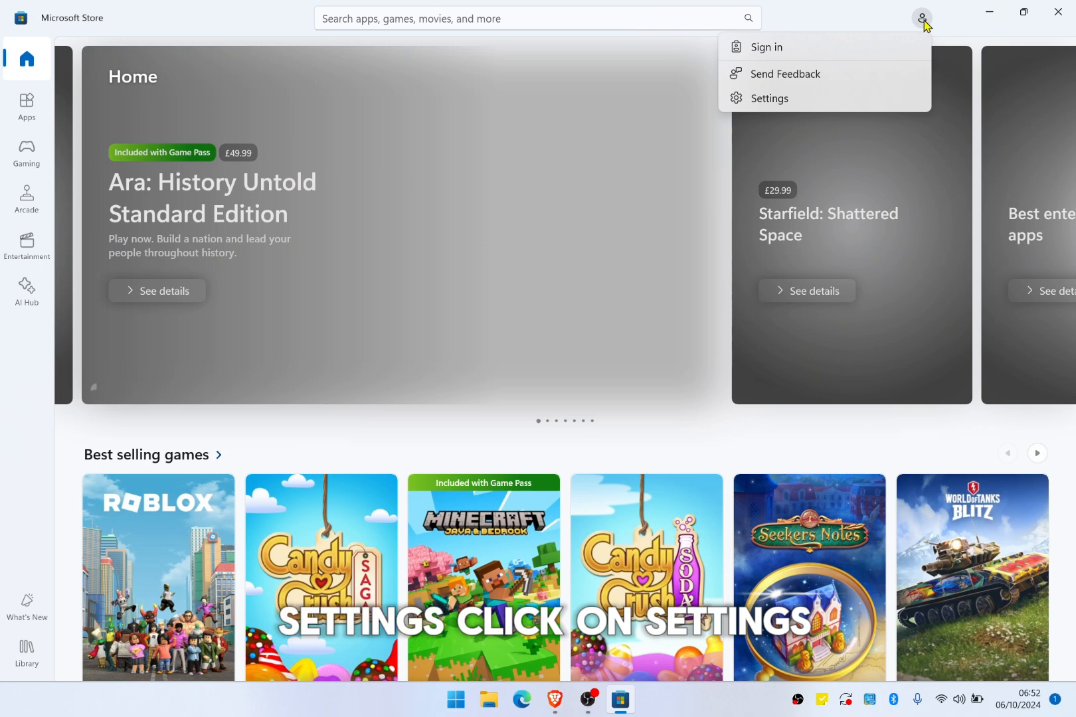
left_click(775, 105)
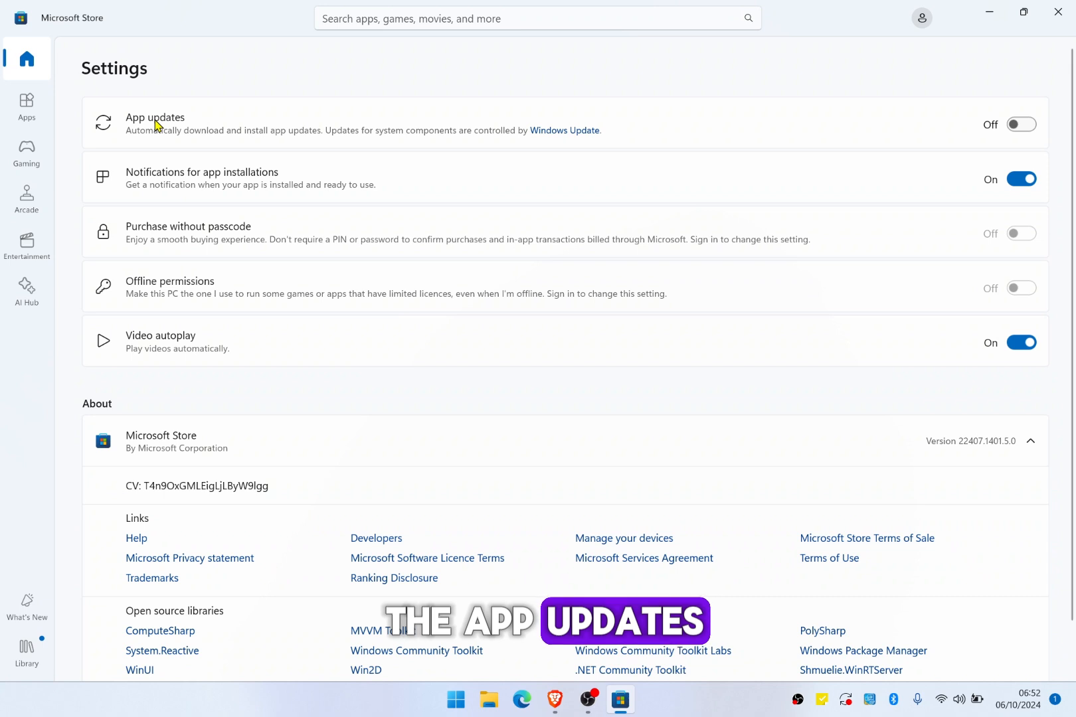
Turn automatic app updates on and back off, and close the Microsoft Store.
left_click(1033, 124)
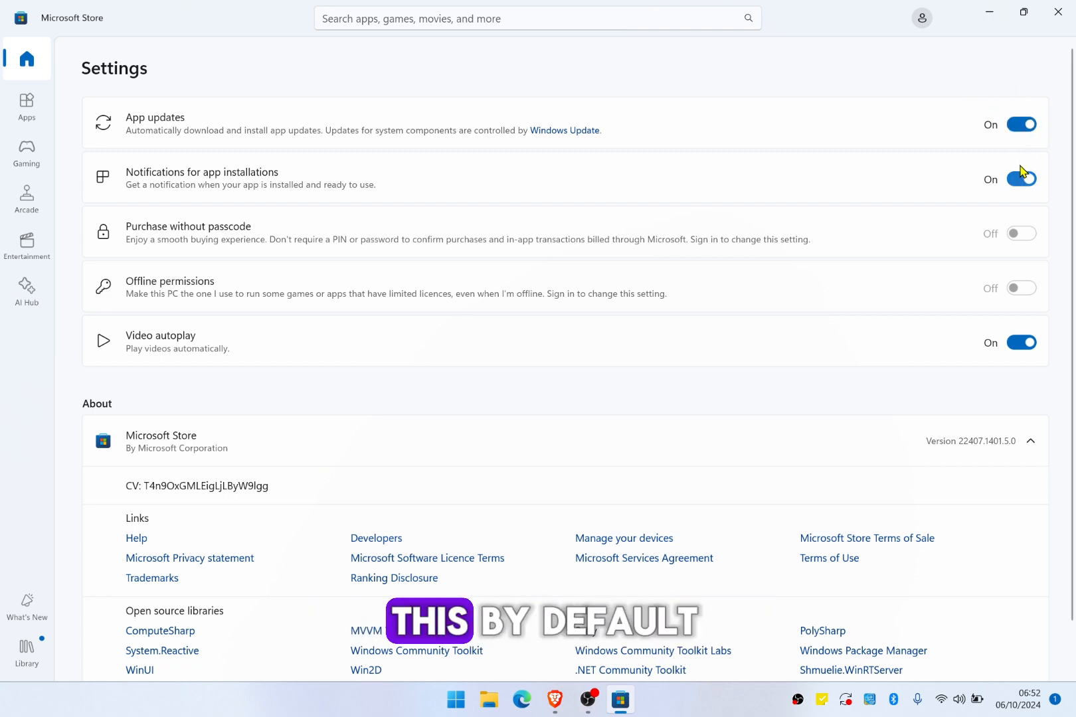
left_click(1026, 130)
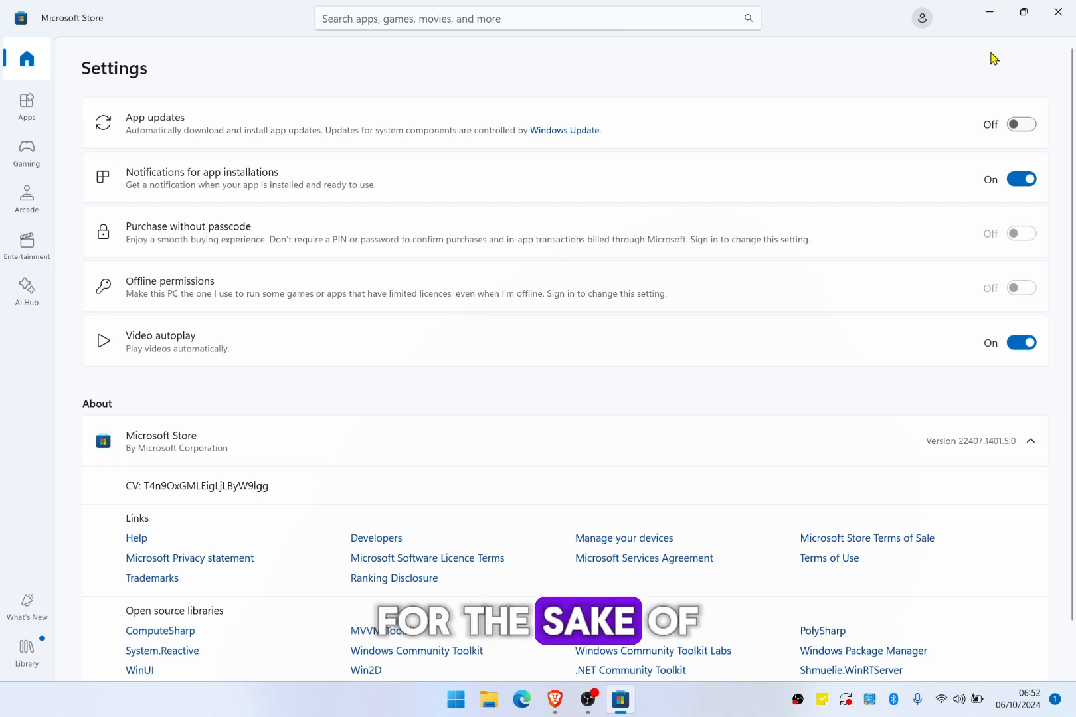
left_click(1047, 14)
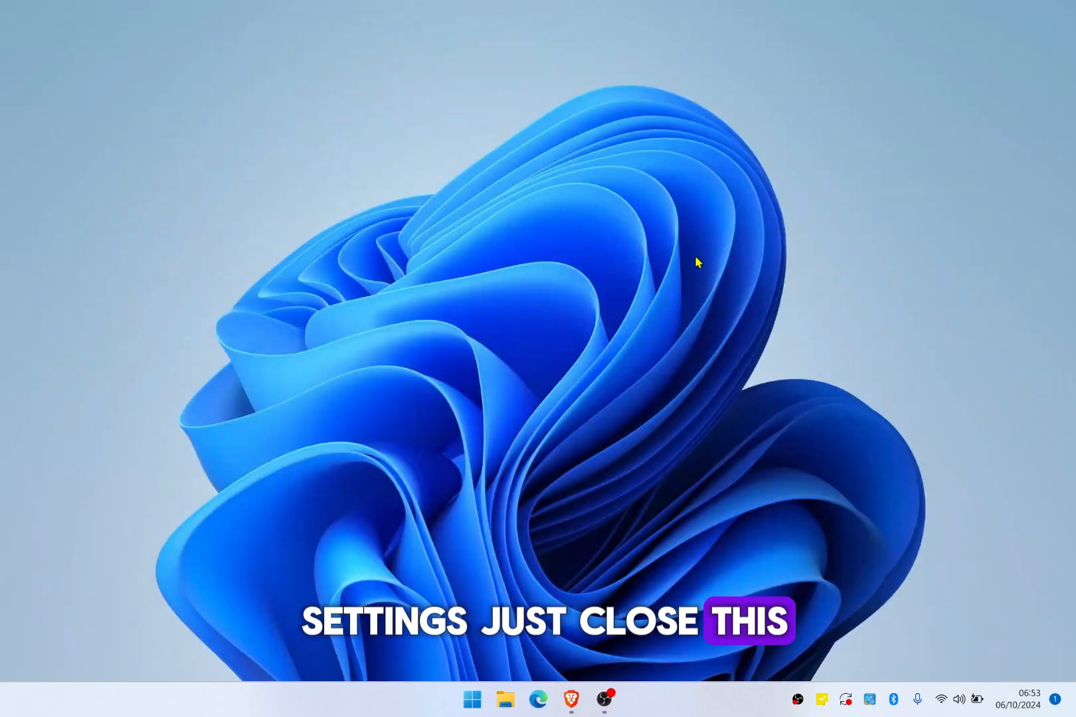
Search for the Services app, open it and maximize its window.
key("super")
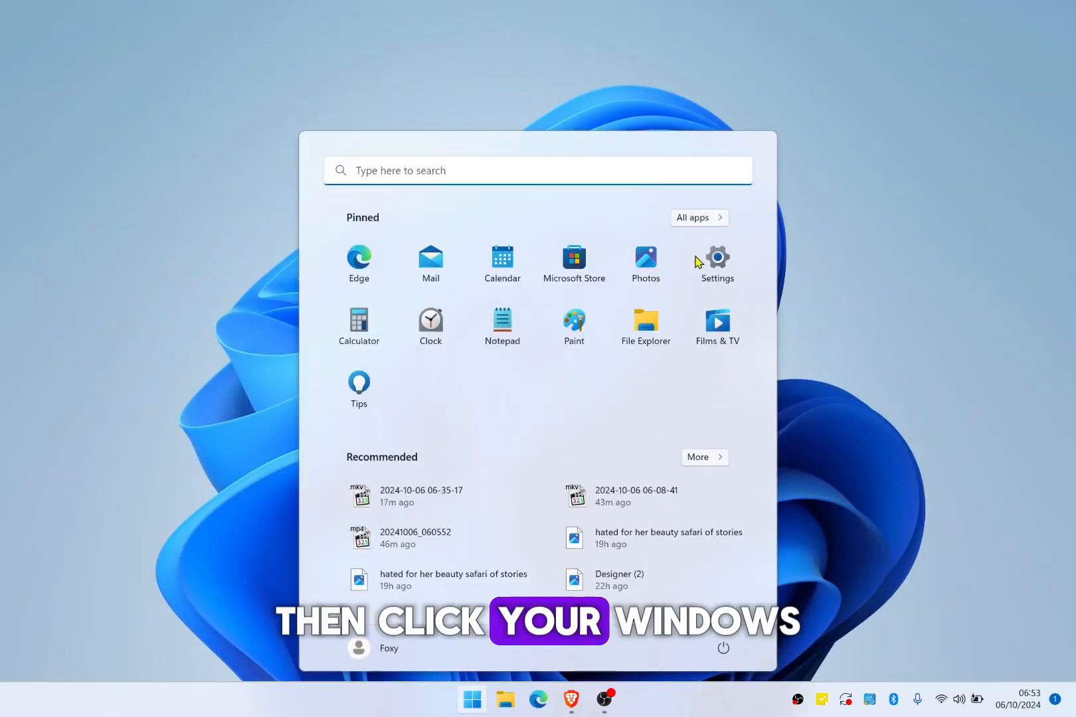
type("servi")
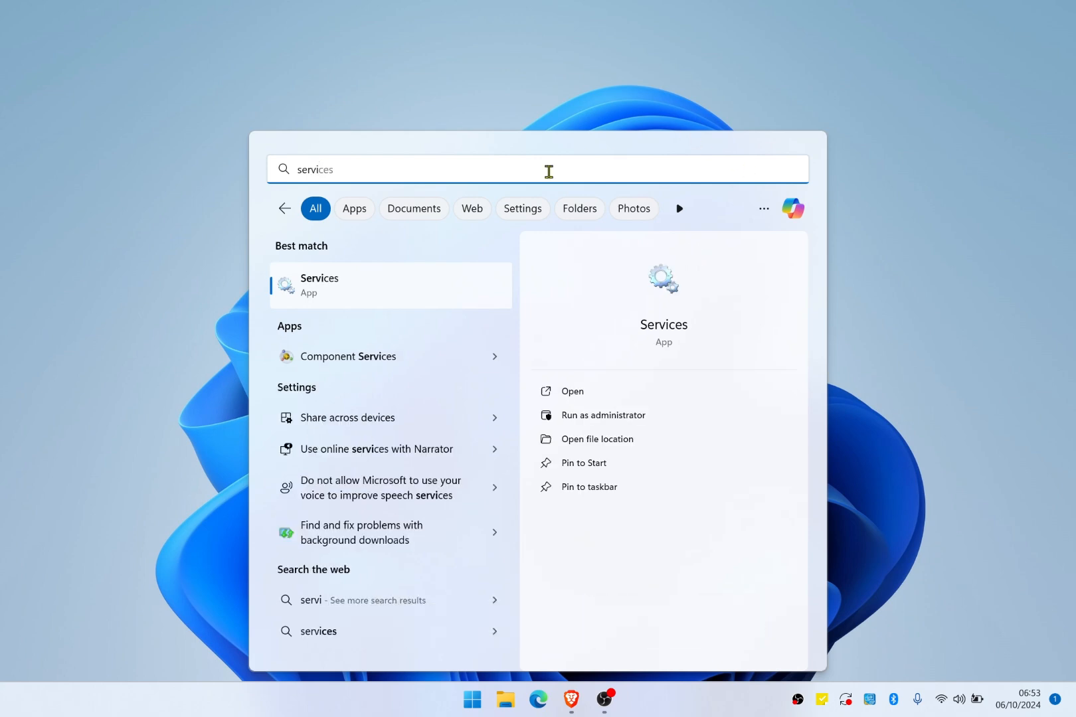
left_click(390, 296)
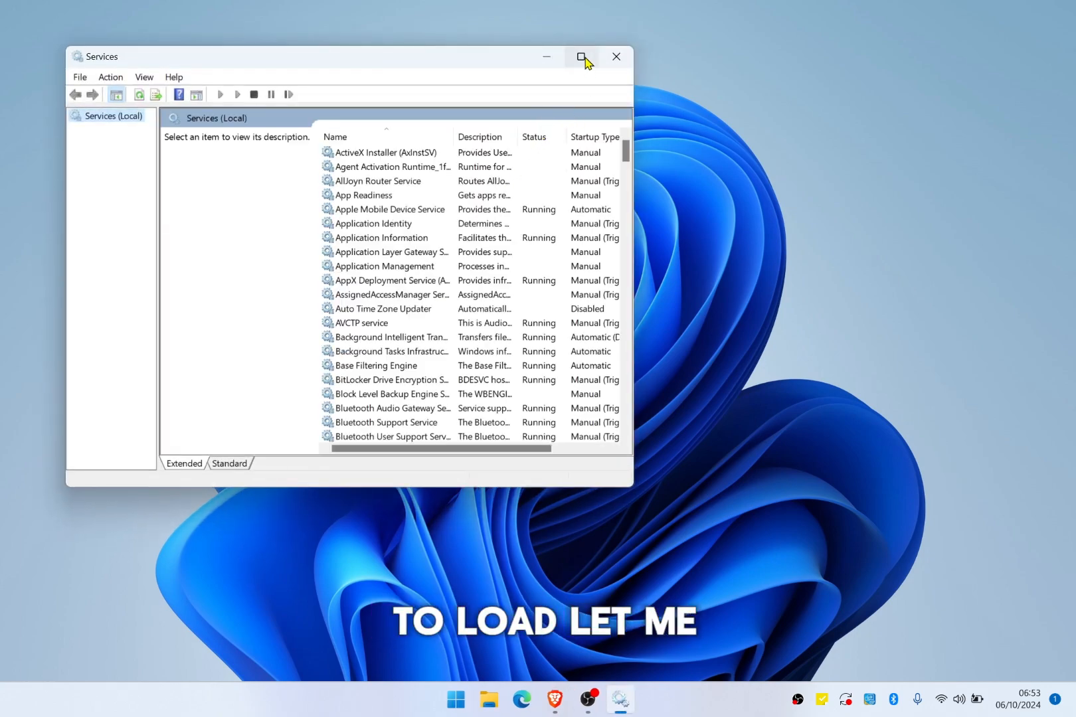
left_click(582, 58)
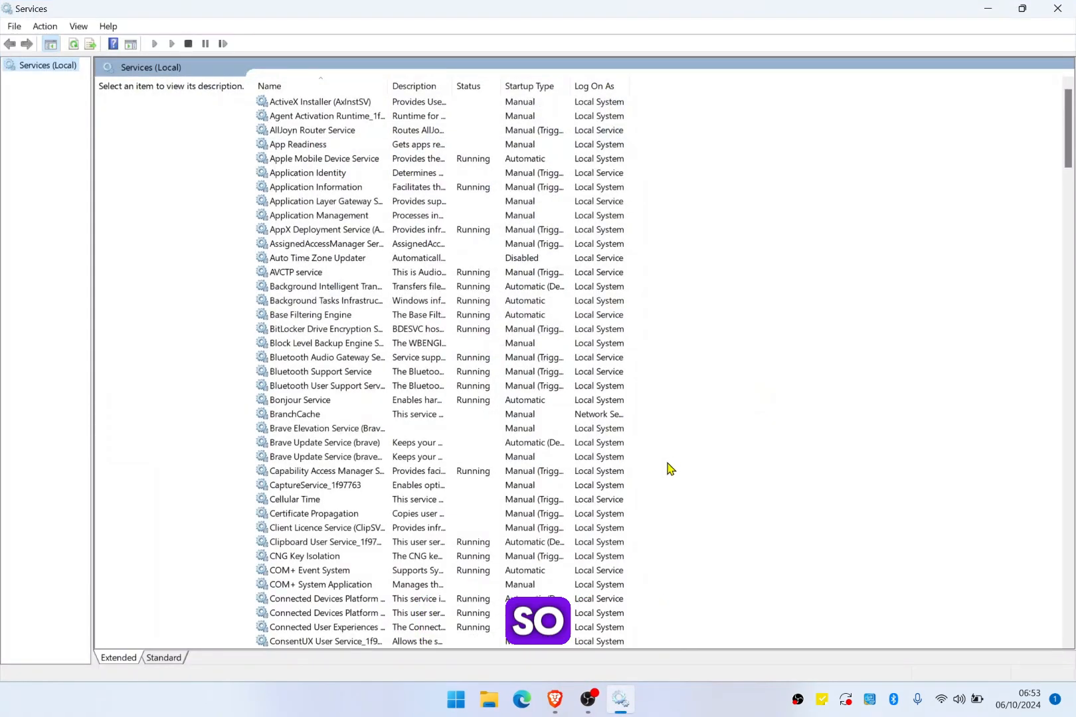
Find the Windows Update service in the list of local services and select it.
scroll(671, 465, "down", 17)
left_click(405, 417)
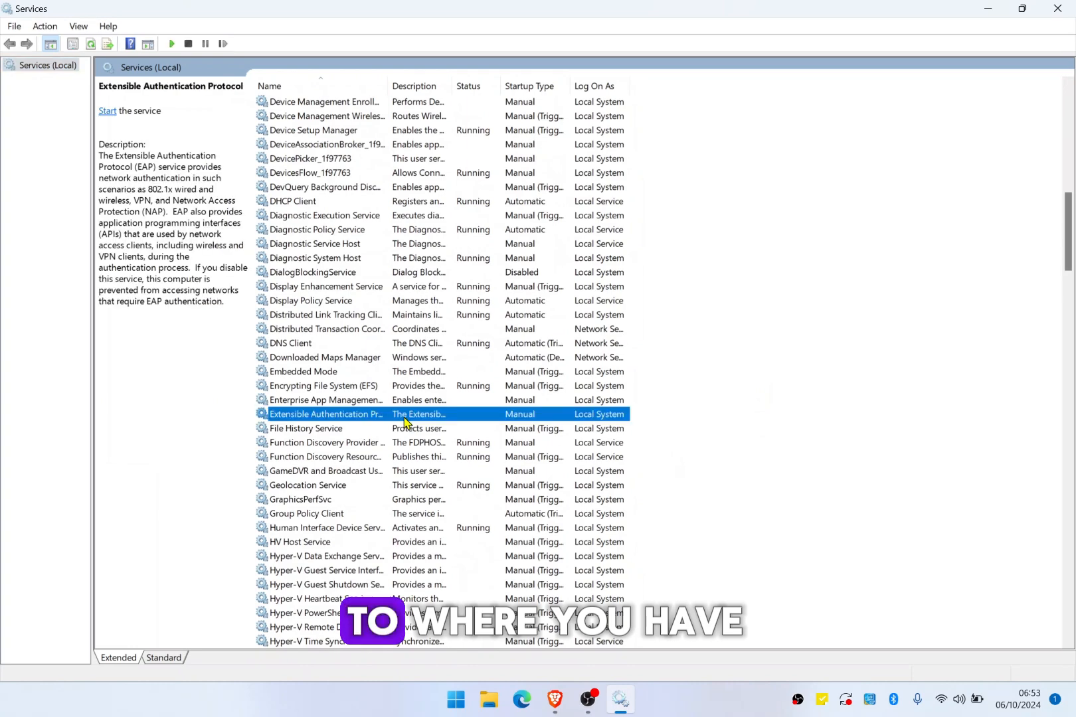
key("w")
scroll(351, 299, "down", 5)
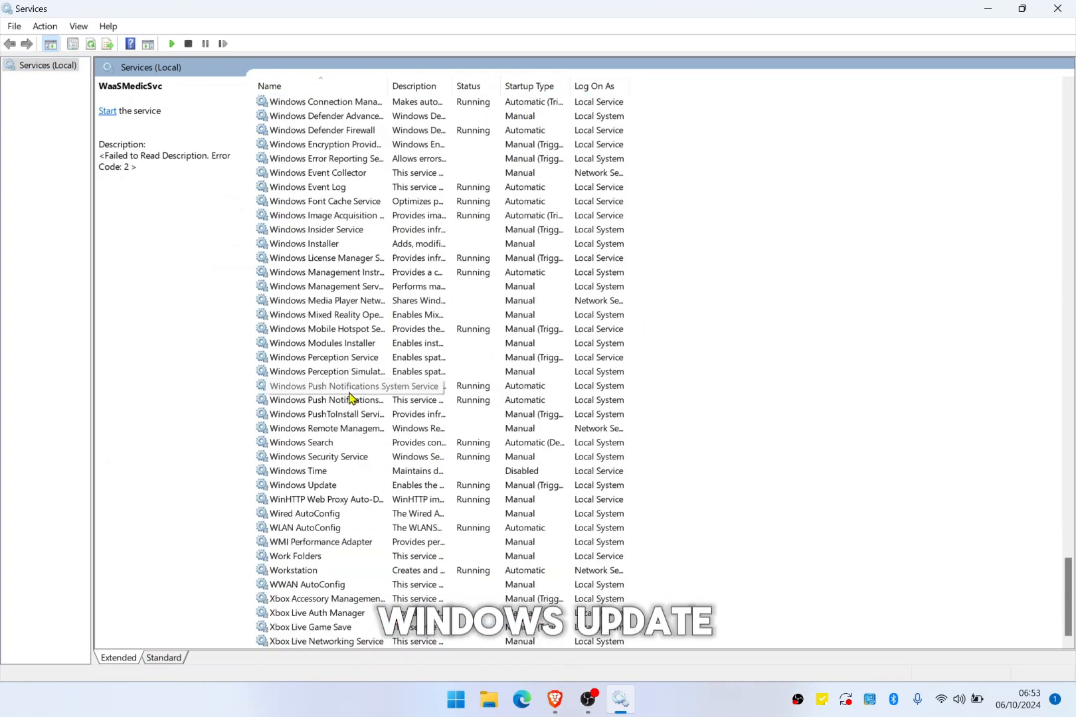
left_click(427, 488)
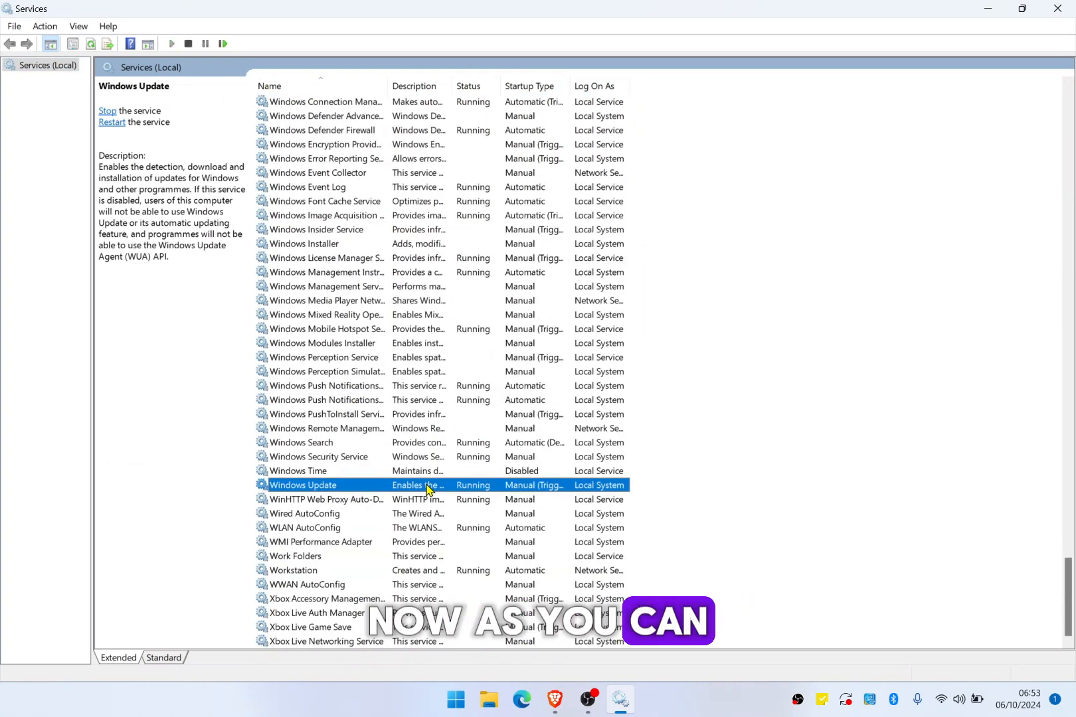
Open the Windows Update service's properties and set its startup type to Disabled.
double_click(428, 488)
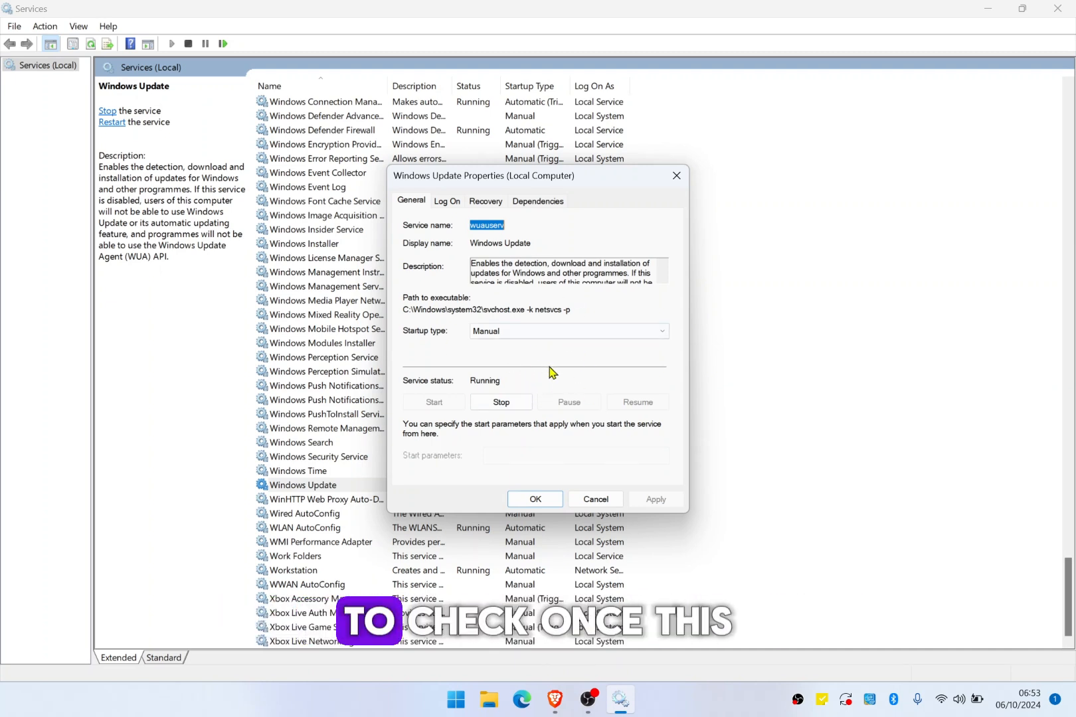
left_click(557, 334)
left_click(550, 413)
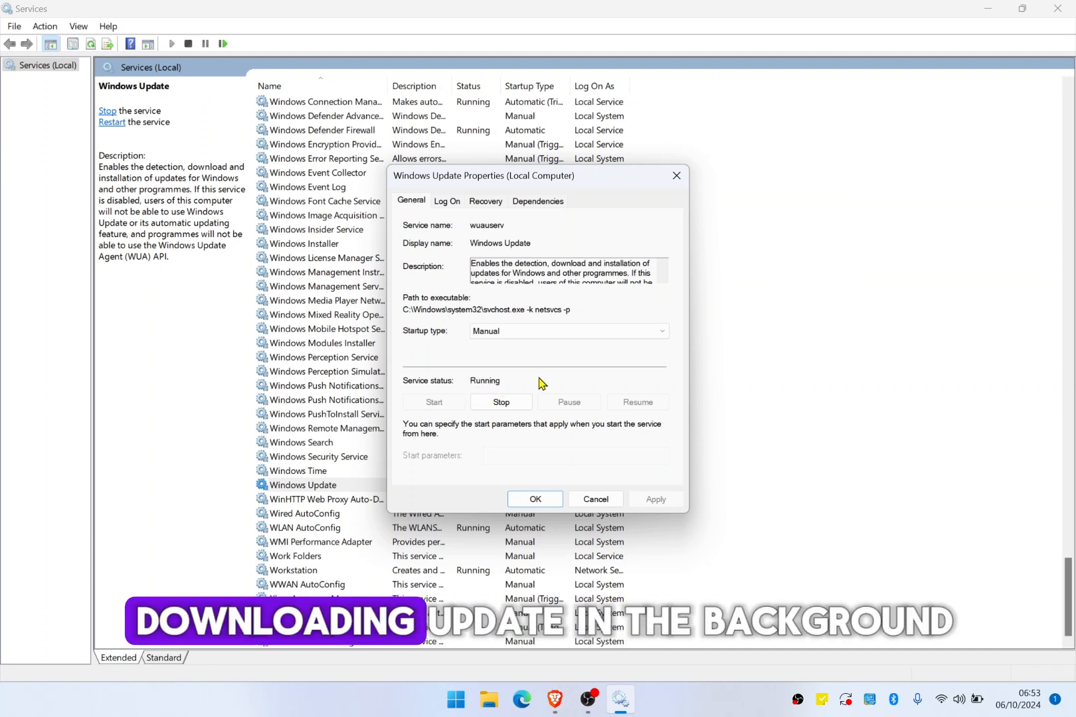
left_click(539, 332)
left_click(510, 378)
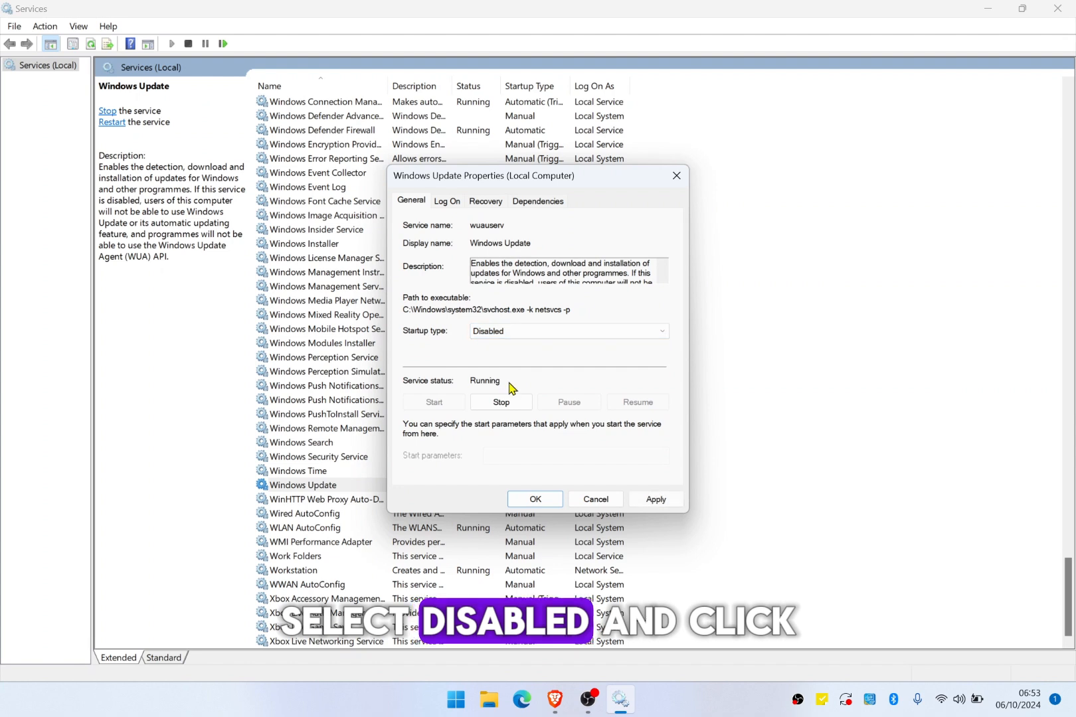
Stop the Windows Update service and apply its property changes, closing the dialog and minimizing the Services window.
left_click(519, 403)
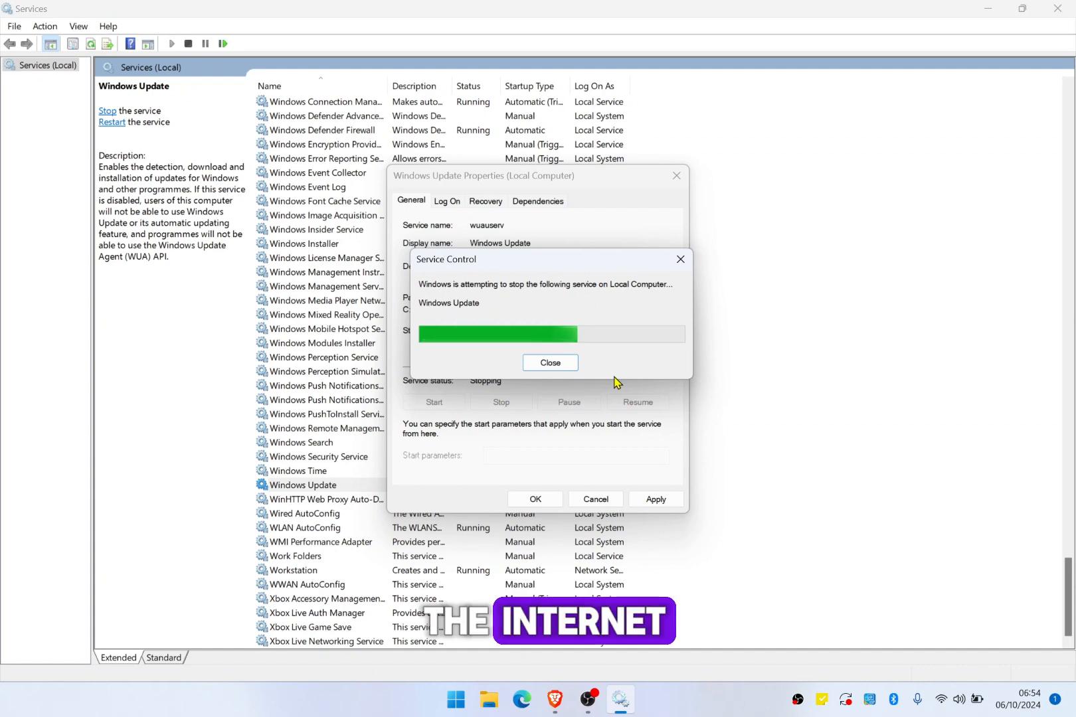
left_click(566, 368)
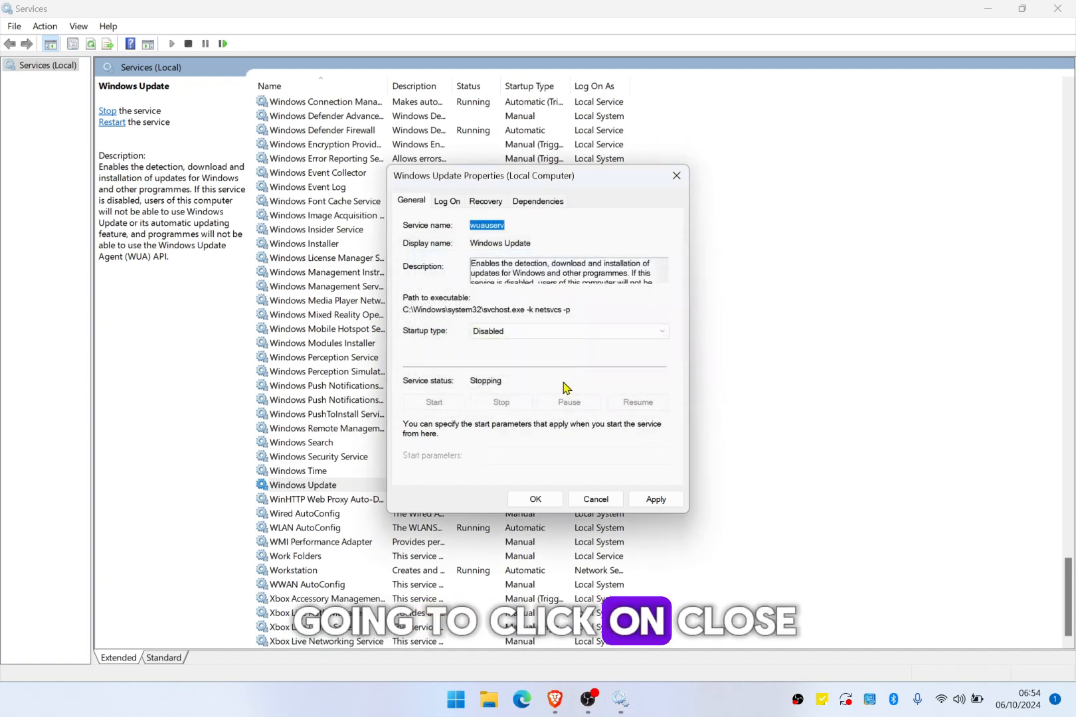
left_click(656, 503)
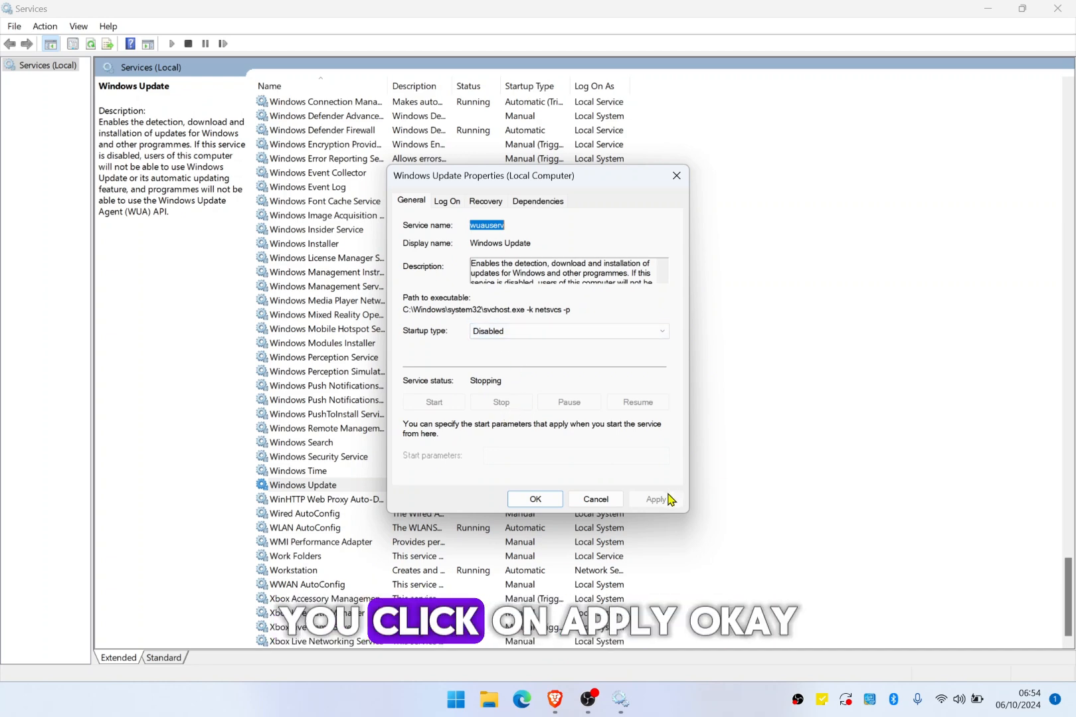
left_click(553, 499)
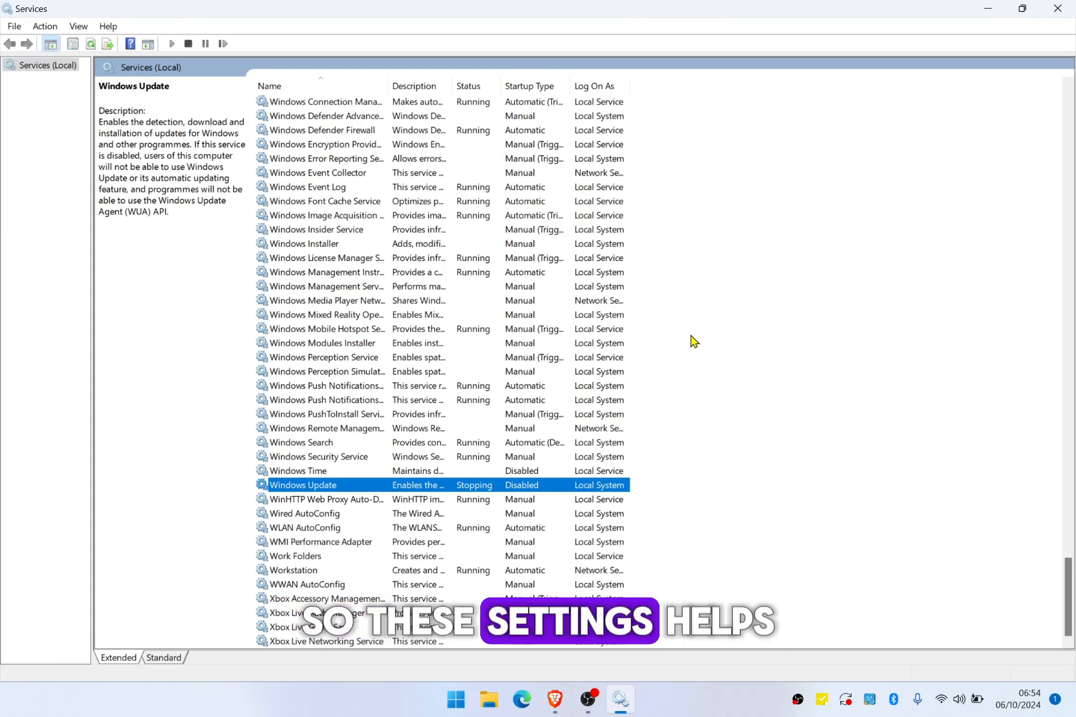
scroll(690, 342, "up", 3)
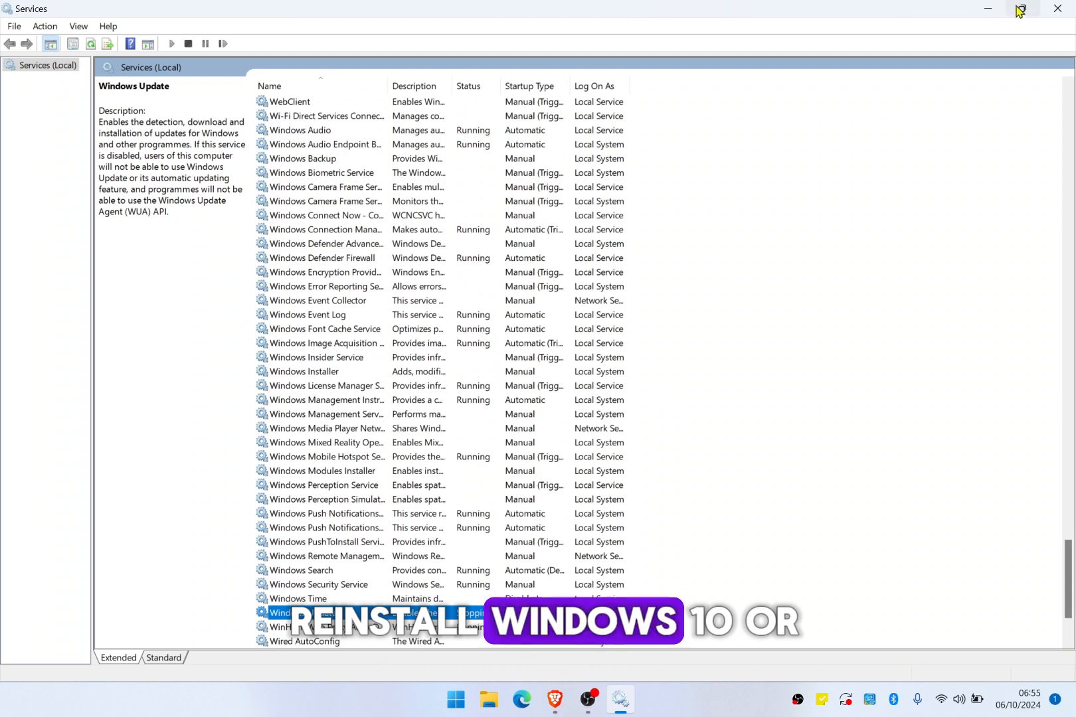
left_click(987, 9)
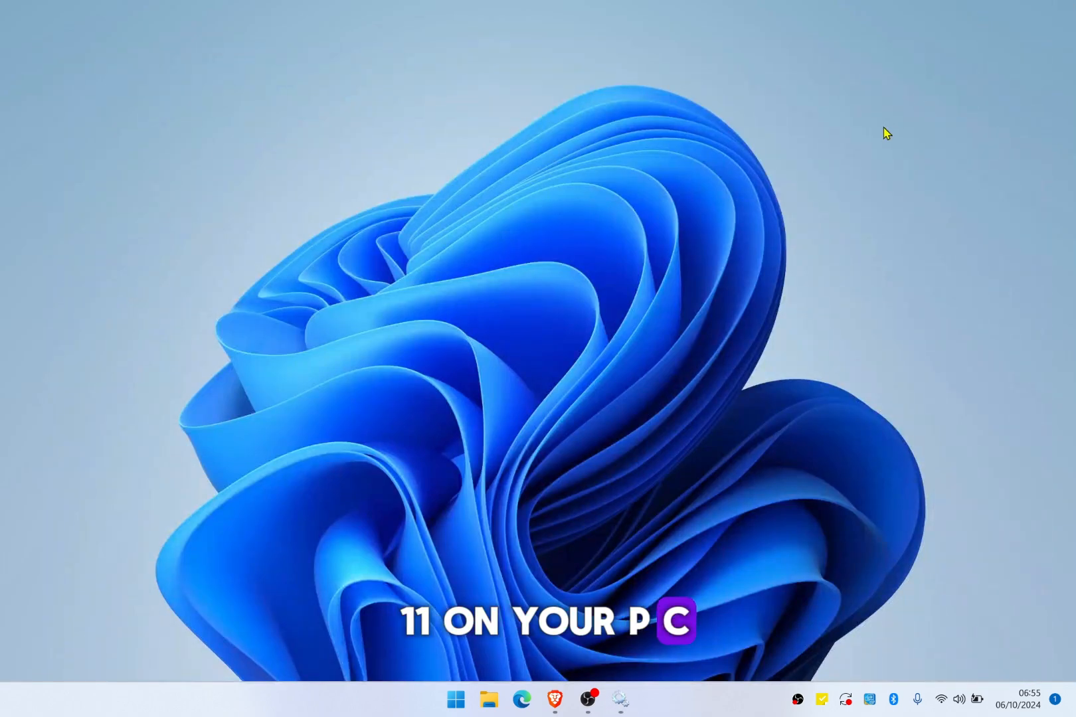